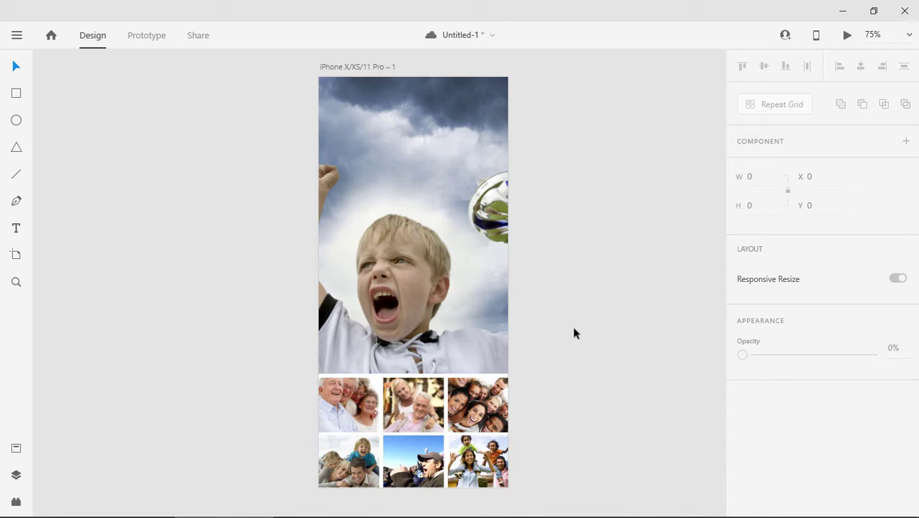
Select the large trophy photo in the finished gallery design.
{"action": "left_click", "coordinate": [464, 251]}
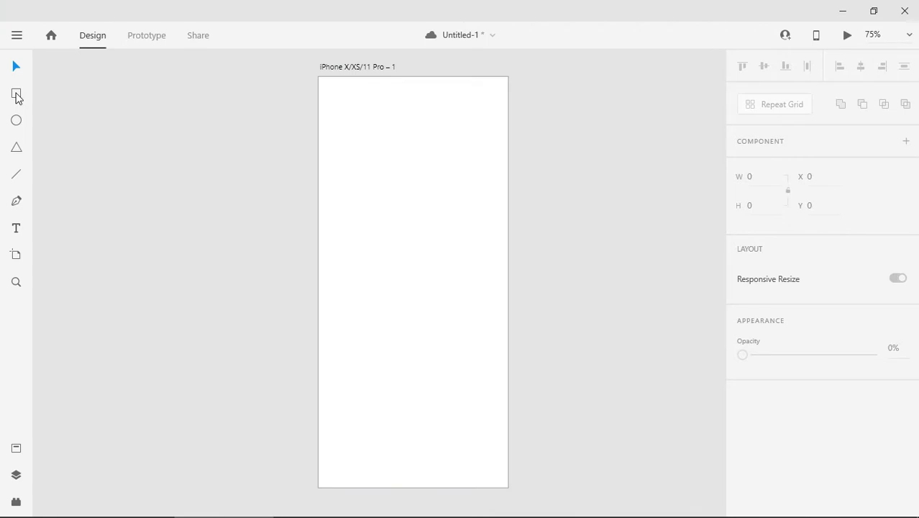
Draw a rectangle from the artboard's top-left corner and set its height to 570.
{"action": "left_click", "coordinate": [17, 94]}
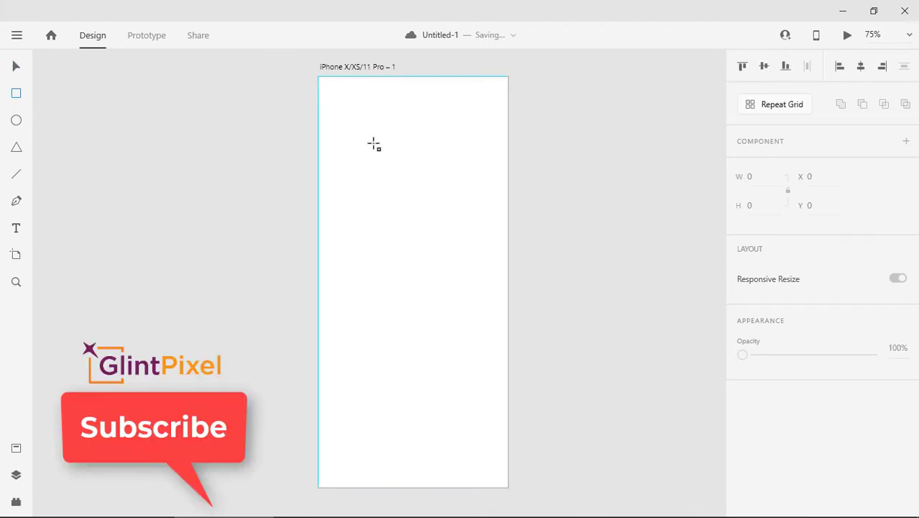
{"action": "left_click_drag", "start_coordinate": [320, 78], "coordinate": [508, 411]}
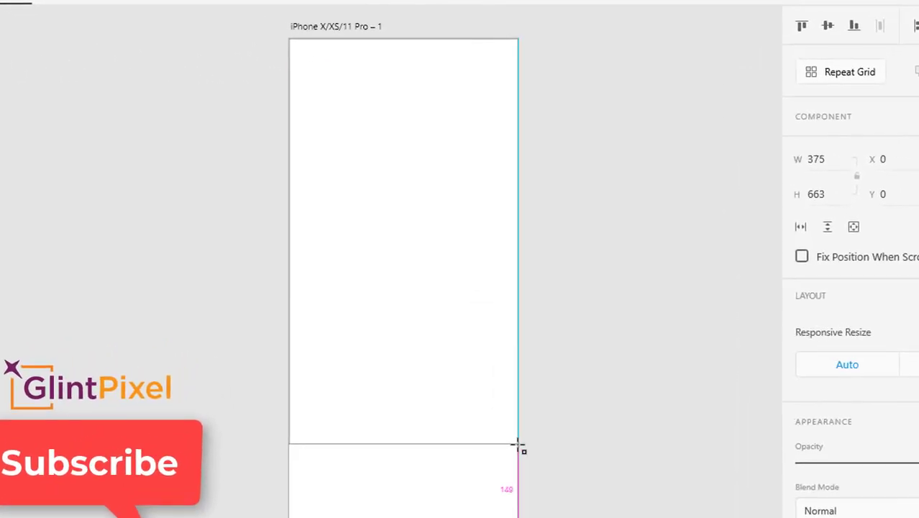
{"action": "left_click_drag", "start_coordinate": [518, 445], "coordinate": [518, 392]}
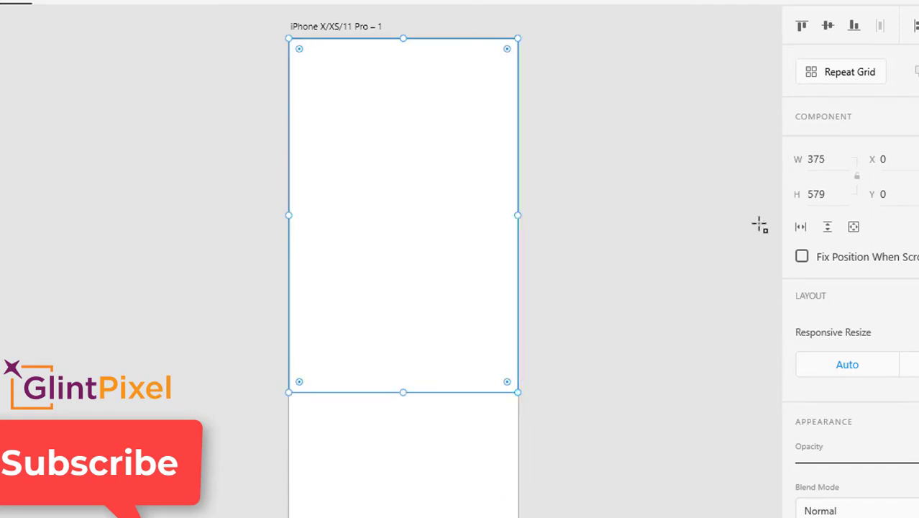
{"action": "left_click", "coordinate": [836, 193]}
{"action": "type", "text": "570"}
{"action": "key", "text": "Return"}
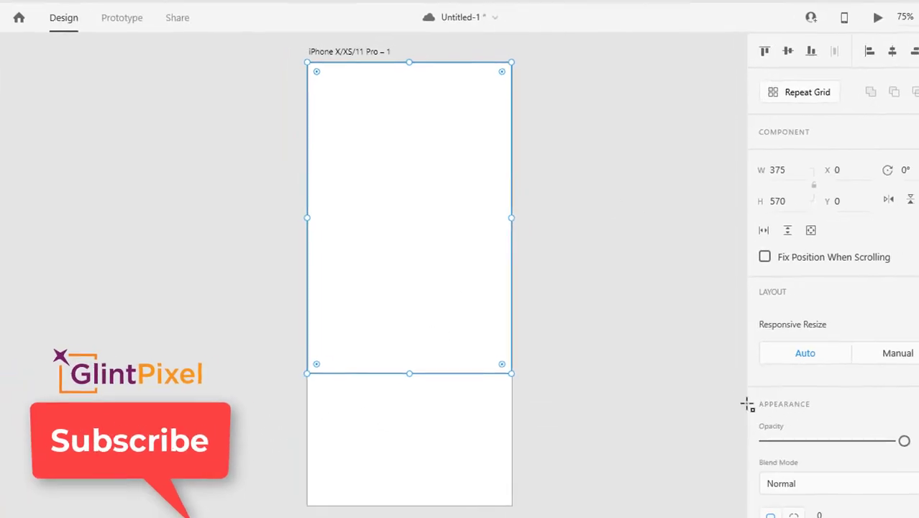
Give the rectangle a light grey #C5C5C5 fill and remove its border.
{"action": "scroll", "coordinate": [881, 365], "scroll_direction": "down", "scroll_amount": 3}
{"action": "scroll", "coordinate": [834, 395], "scroll_direction": "down", "scroll_amount": 1}
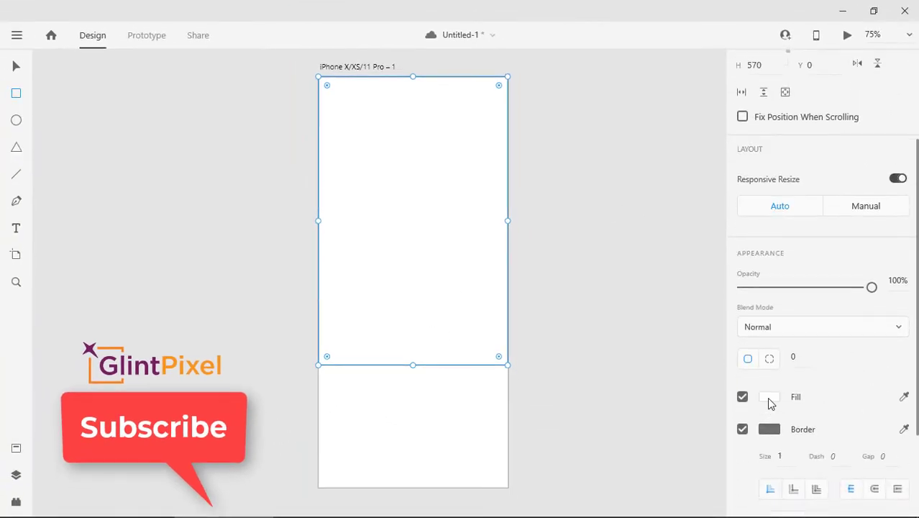
{"action": "left_click", "coordinate": [768, 396]}
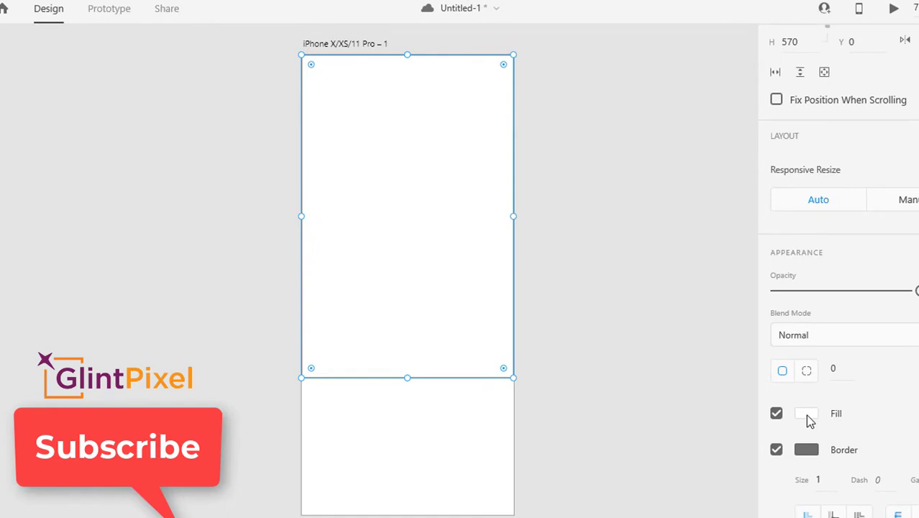
{"action": "left_click", "coordinate": [806, 414]}
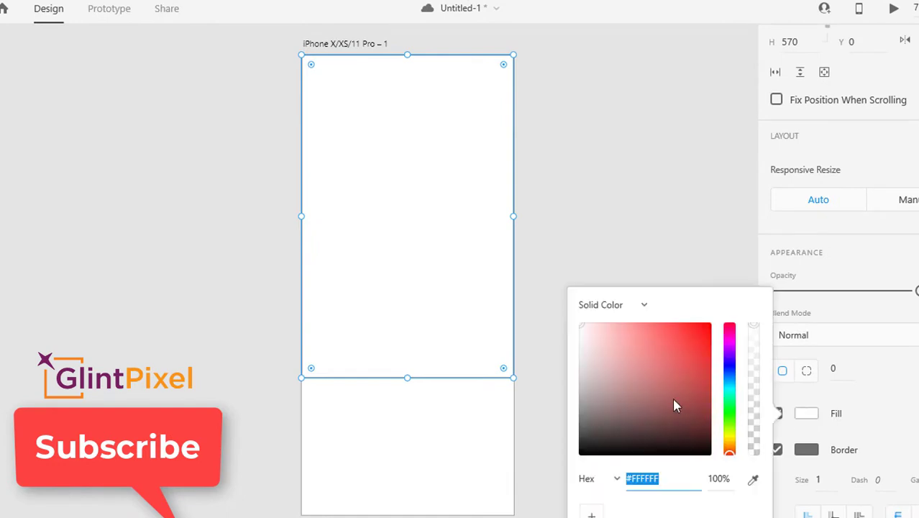
{"action": "mouse_move", "coordinate": [673, 398]}
{"action": "left_mouse_down"}
{"action": "mouse_move", "coordinate": [549, 371]}
{"action": "mouse_move", "coordinate": [542, 353]}
{"action": "left_mouse_up"}
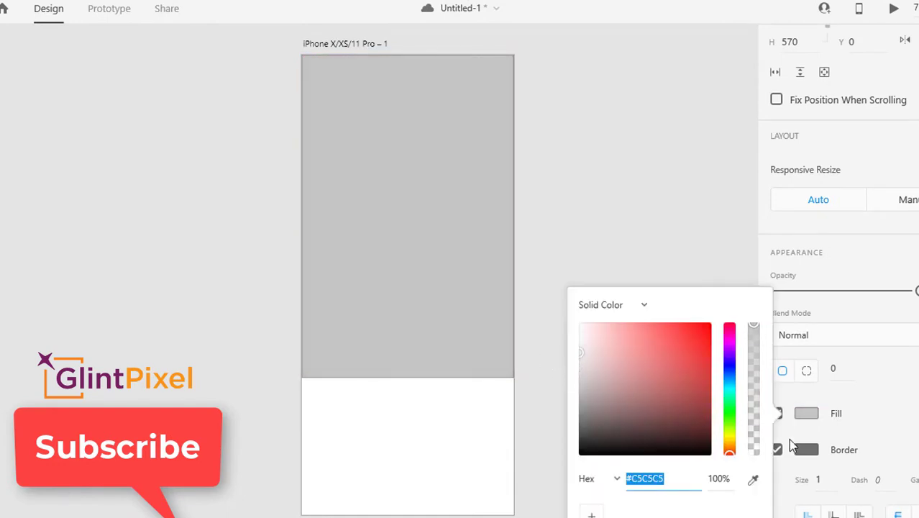
{"action": "left_click", "coordinate": [827, 478]}
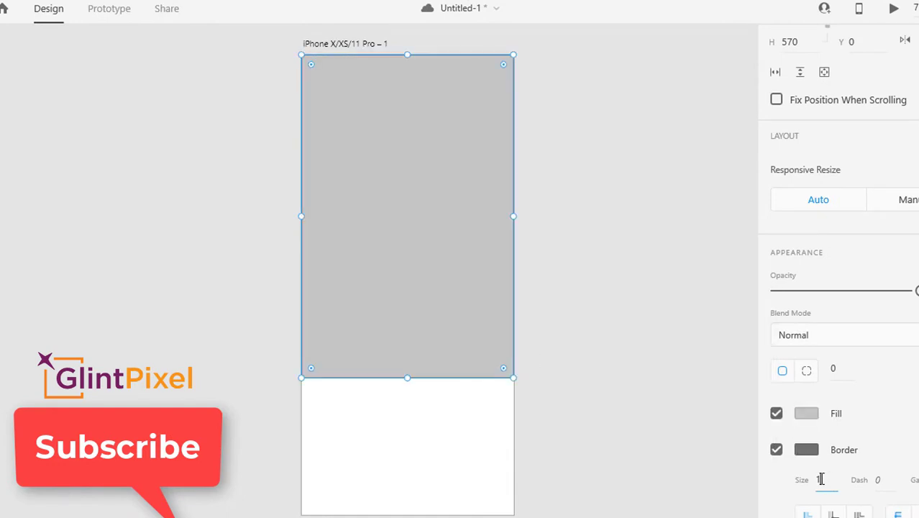
{"action": "left_click_drag", "start_coordinate": [820, 478], "coordinate": [795, 478]}
{"action": "key", "text": "Return"}
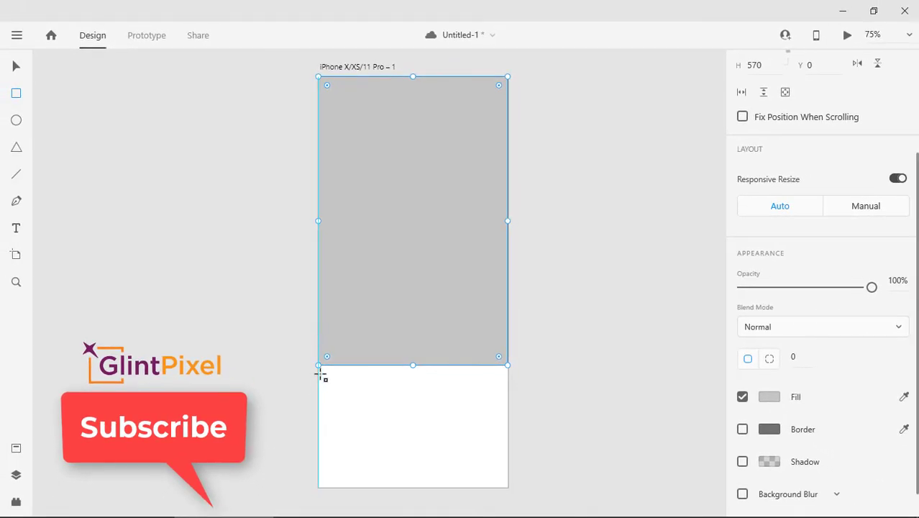
Draw a 108×108 square below the placeholder with a darker grey #919191 fill and border 0.
{"action": "left_click_drag", "start_coordinate": [318, 373], "coordinate": [367, 426]}
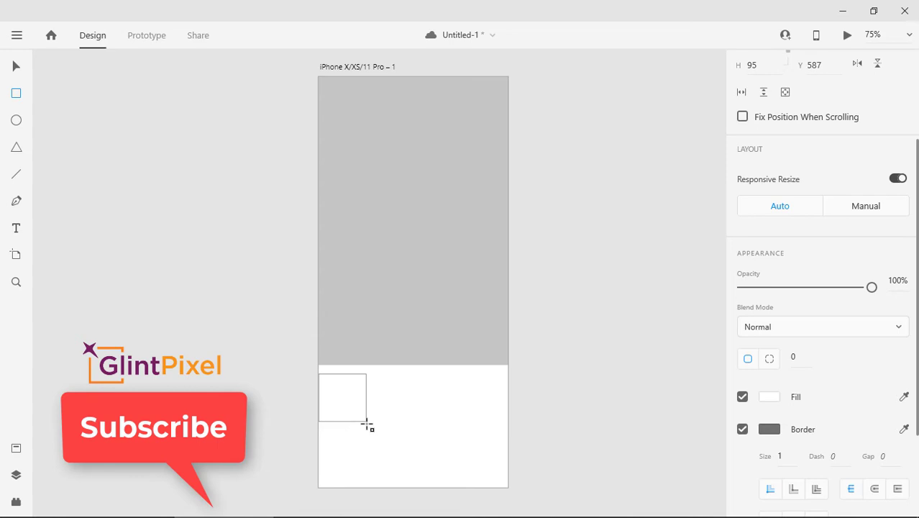
{"action": "left_click_drag", "start_coordinate": [368, 426], "coordinate": [373, 427]}
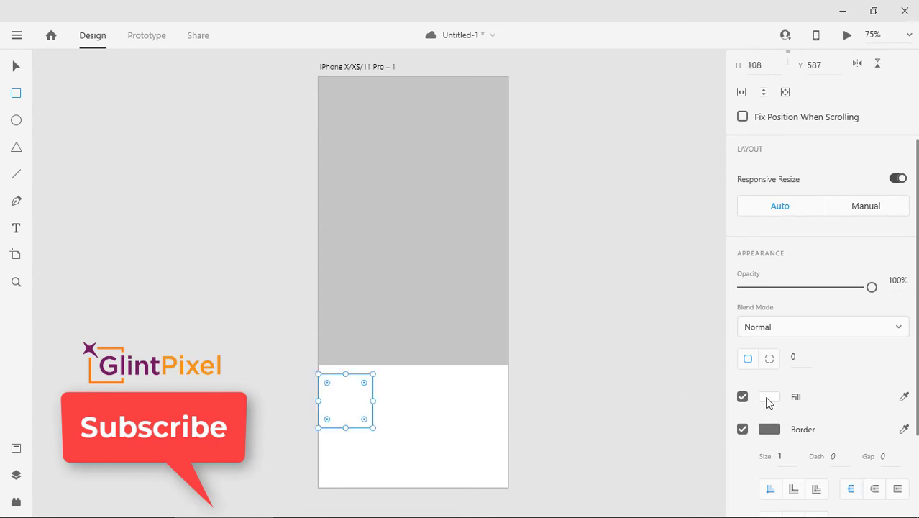
{"action": "left_click", "coordinate": [767, 397]}
{"action": "left_click_drag", "start_coordinate": [652, 379], "coordinate": [549, 372]}
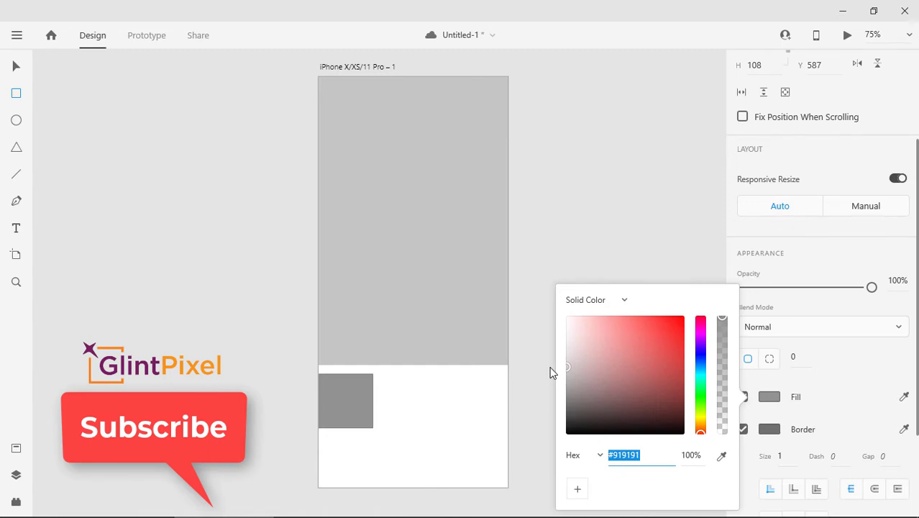
{"action": "left_click", "coordinate": [779, 457]}
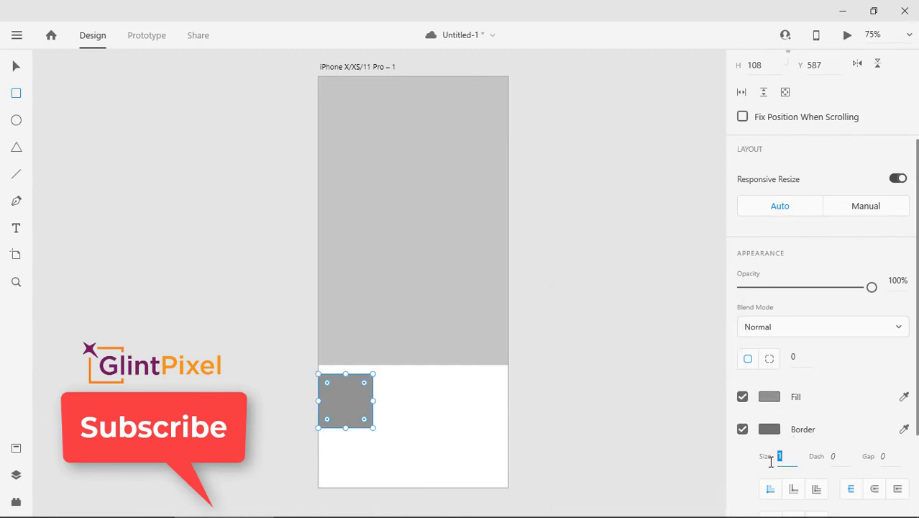
{"action": "type", "text": "0"}
{"action": "key", "text": "Return"}
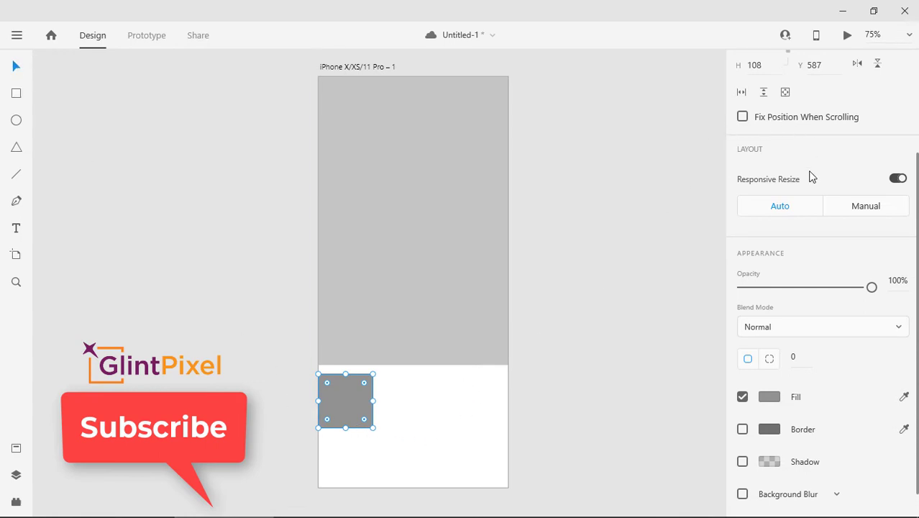
{"action": "scroll", "coordinate": [834, 205], "scroll_direction": "up", "scroll_amount": 3}
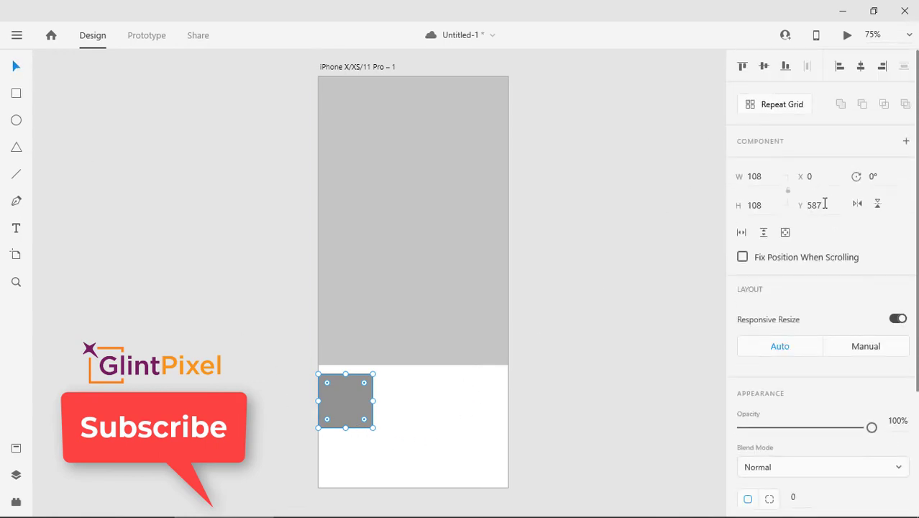
Repeat-grid the square into three columns and two rows reaching the artboard's bottom edge.
{"action": "left_click", "coordinate": [791, 109]}
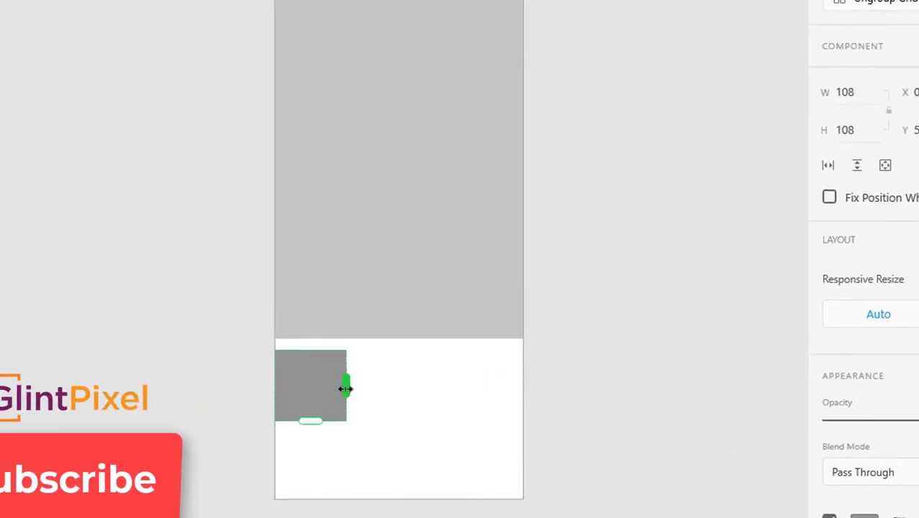
{"action": "left_click_drag", "start_coordinate": [345, 388], "coordinate": [523, 388]}
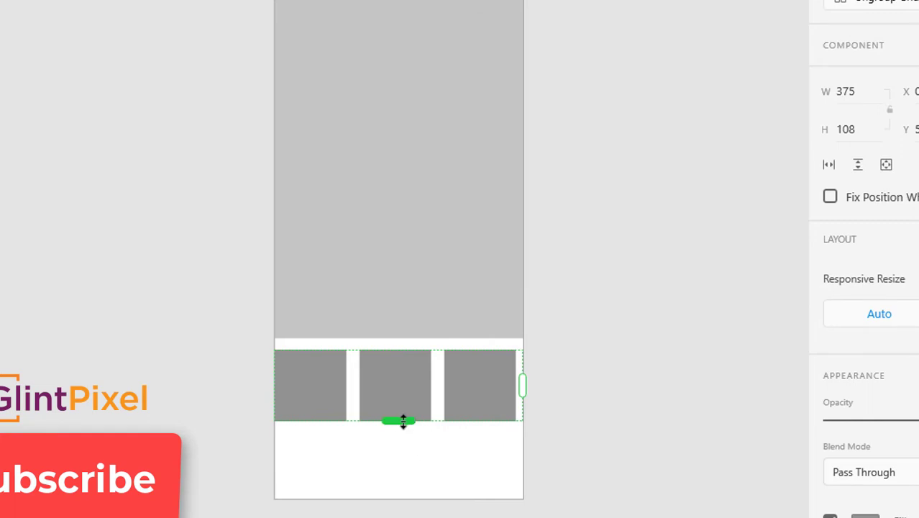
{"action": "mouse_move", "coordinate": [403, 421]}
{"action": "left_mouse_down"}
{"action": "mouse_move", "coordinate": [402, 501]}
{"action": "mouse_move", "coordinate": [423, 501]}
{"action": "left_mouse_up"}
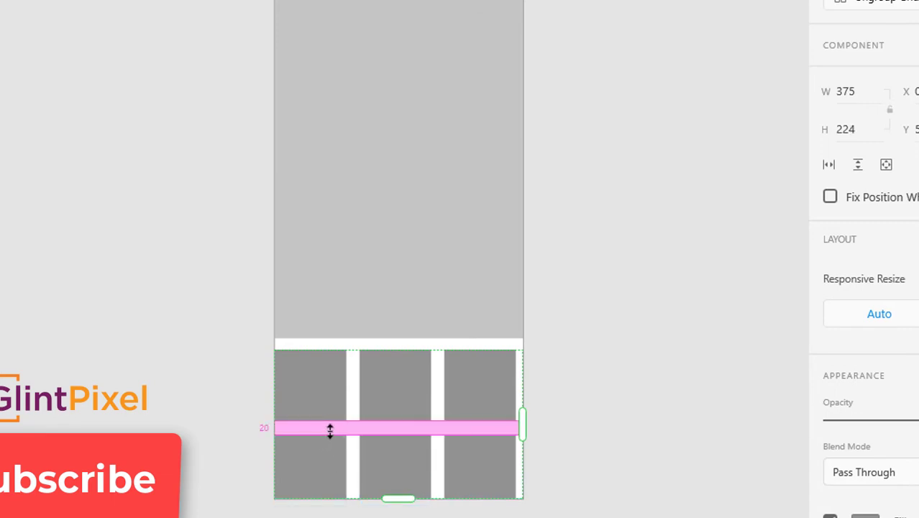
{"action": "left_click_drag", "start_coordinate": [330, 430], "coordinate": [326, 427]}
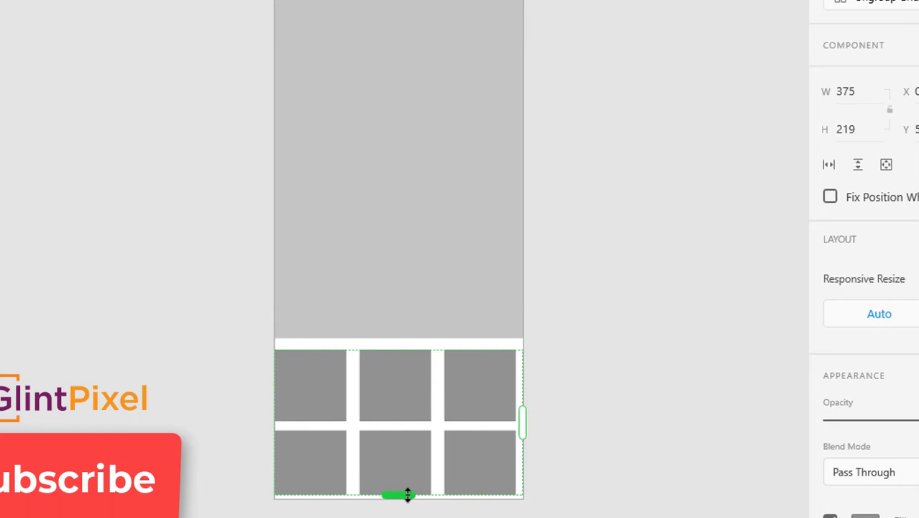
{"action": "left_click_drag", "start_coordinate": [405, 494], "coordinate": [405, 499]}
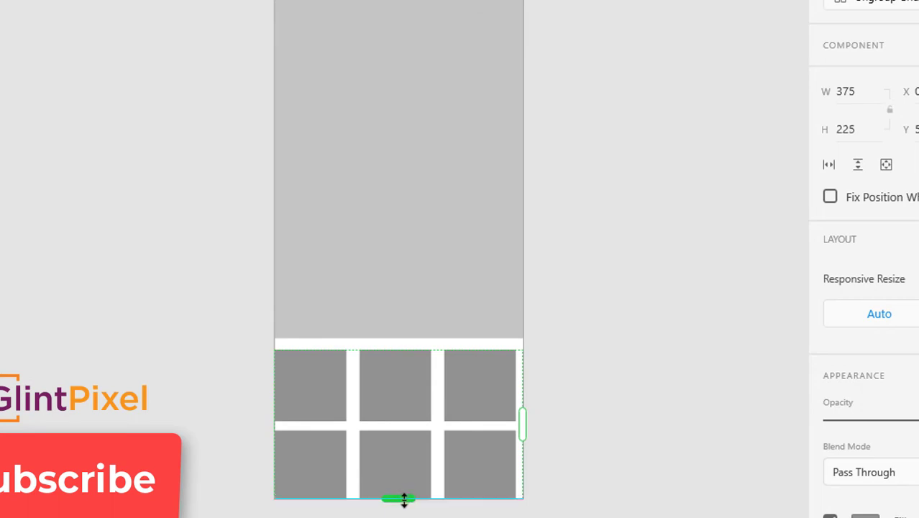
Widen the grid cells to the artboard width, narrow the row gap, and nudge the grid down.
{"action": "double_click", "coordinate": [338, 401]}
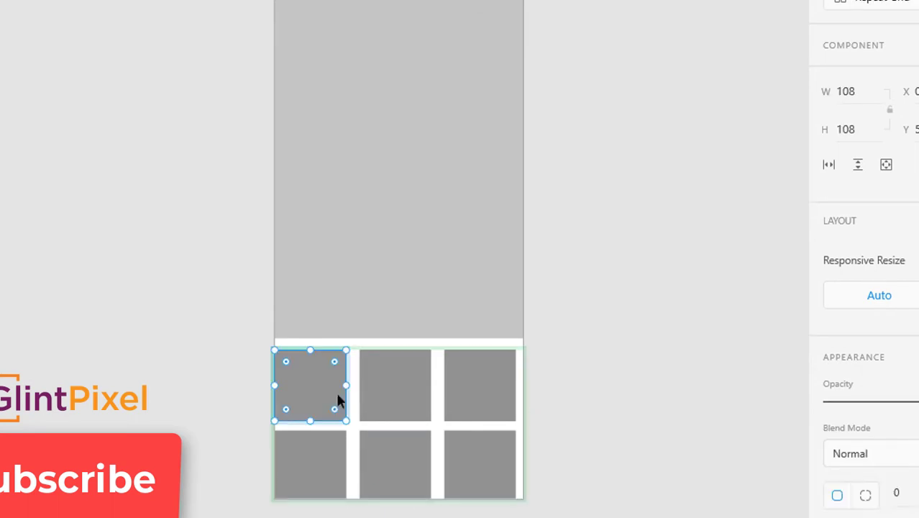
{"action": "left_click_drag", "start_coordinate": [346, 383], "coordinate": [355, 382]}
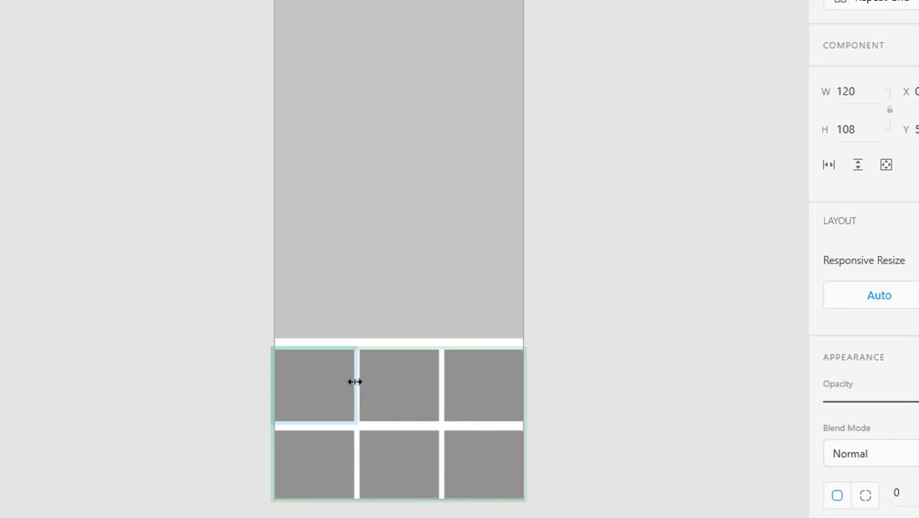
{"action": "left_click", "coordinate": [591, 428]}
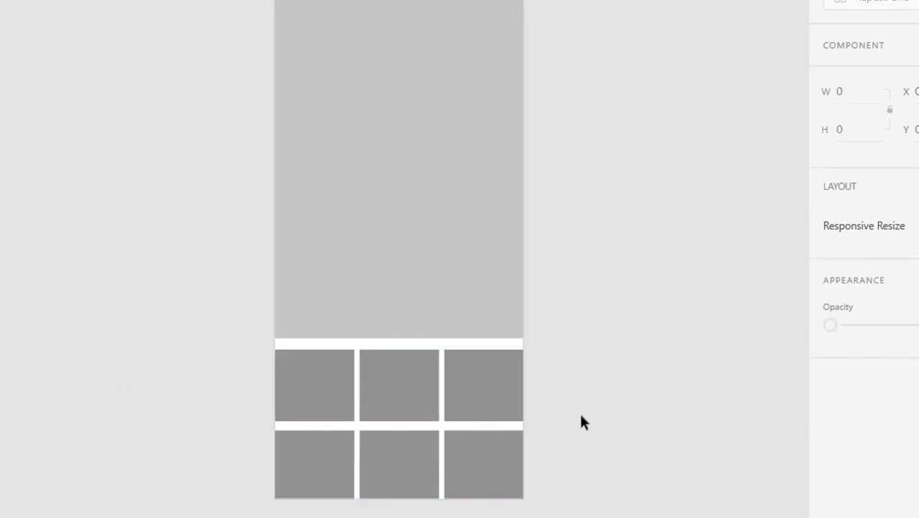
{"action": "left_click", "coordinate": [418, 395]}
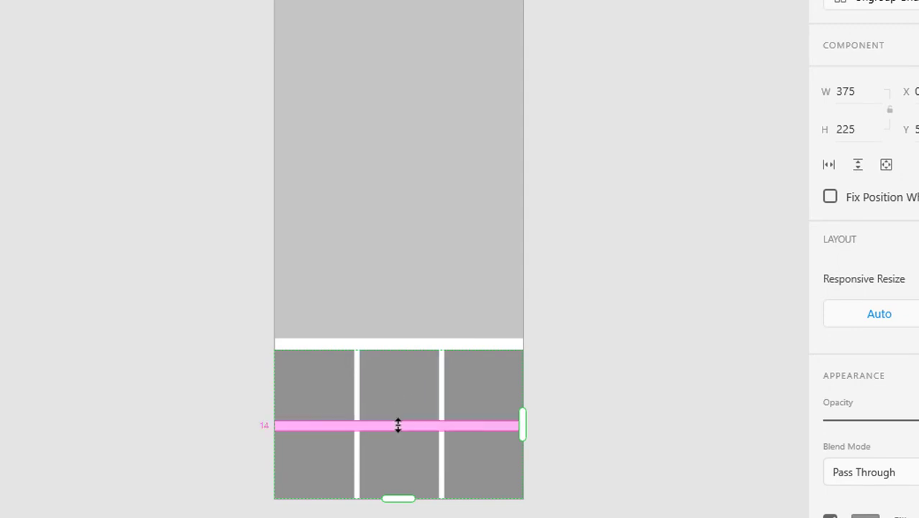
{"action": "mouse_move", "coordinate": [393, 425]}
{"action": "left_mouse_down"}
{"action": "mouse_move", "coordinate": [396, 414]}
{"action": "mouse_move", "coordinate": [389, 420]}
{"action": "left_mouse_up"}
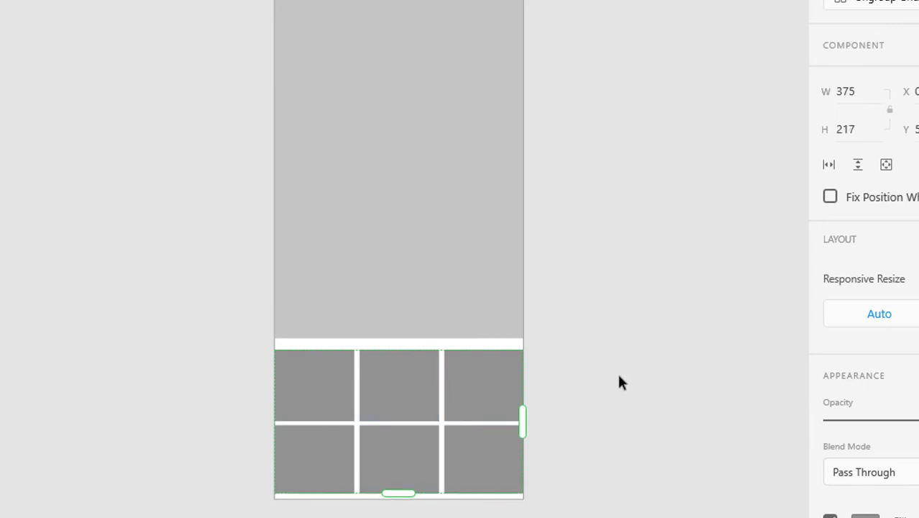
{"action": "left_click", "coordinate": [617, 371]}
{"action": "left_click", "coordinate": [401, 393]}
{"action": "key", "text": "Down"}
{"action": "key", "text": "Down"}
{"action": "key", "text": "Down"}
{"action": "key", "text": "Down"}
{"action": "key", "text": "Down"}
{"action": "key", "text": "Down"}
{"action": "key", "text": "Down"}
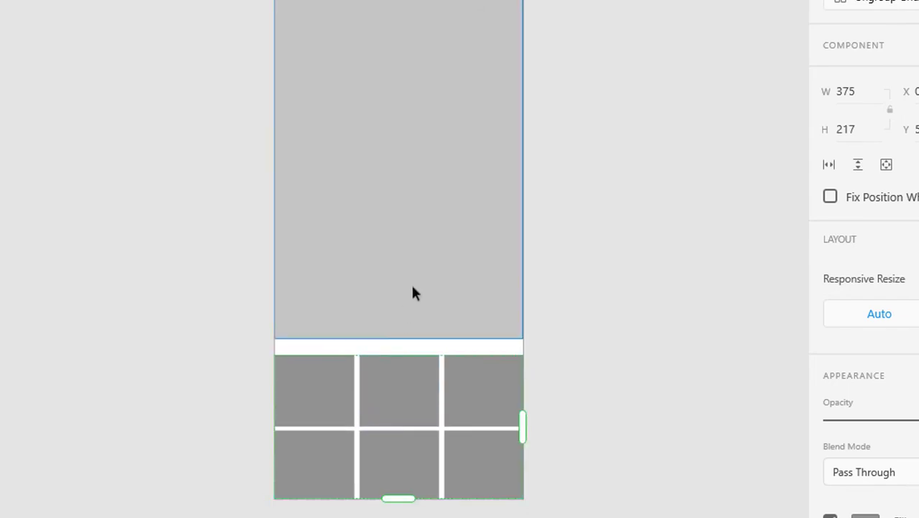
Stretch the grey top rectangle down to sit just above the grid.
{"action": "left_click", "coordinate": [413, 336]}
{"action": "left_click_drag", "start_coordinate": [411, 359], "coordinate": [403, 374]}
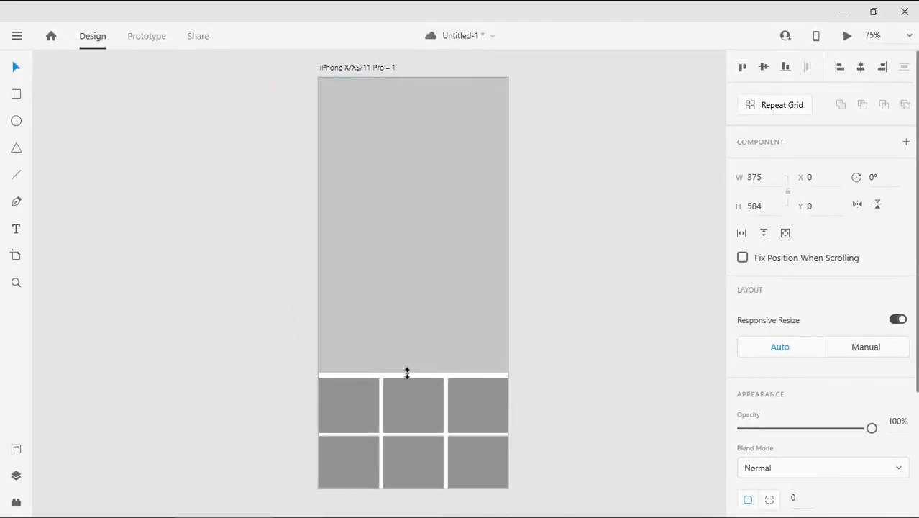
{"action": "left_click", "coordinate": [689, 357]}
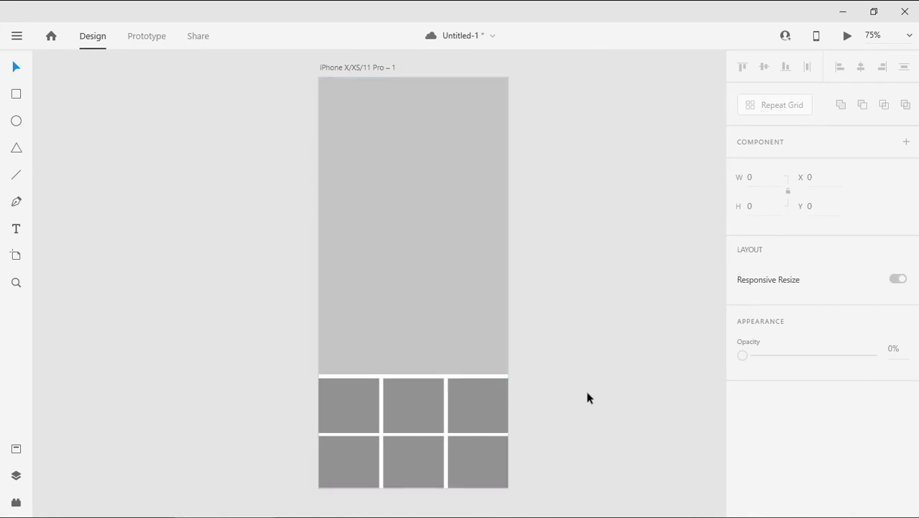
Bring up the images folder window and position it beside the XD artboard.
{"action": "key", "text": "alt+Tab"}
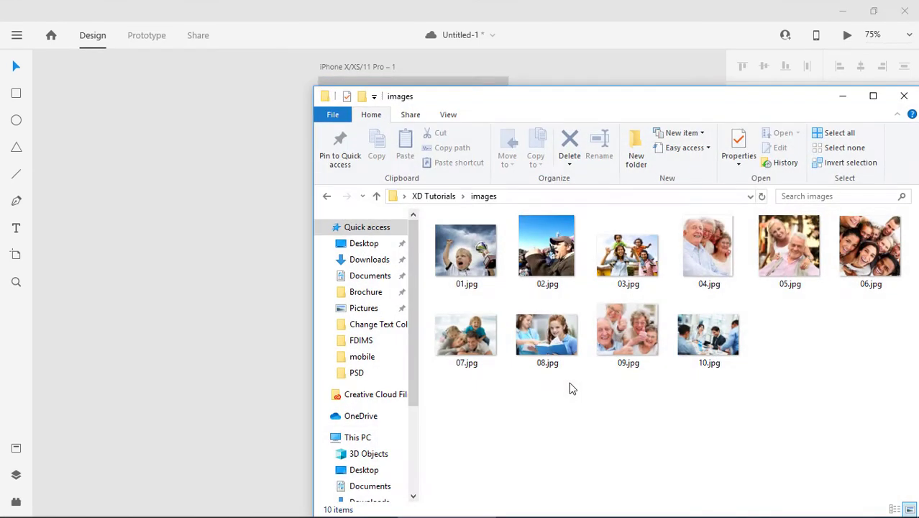
{"action": "left_click_drag", "start_coordinate": [532, 115], "coordinate": [667, 105]}
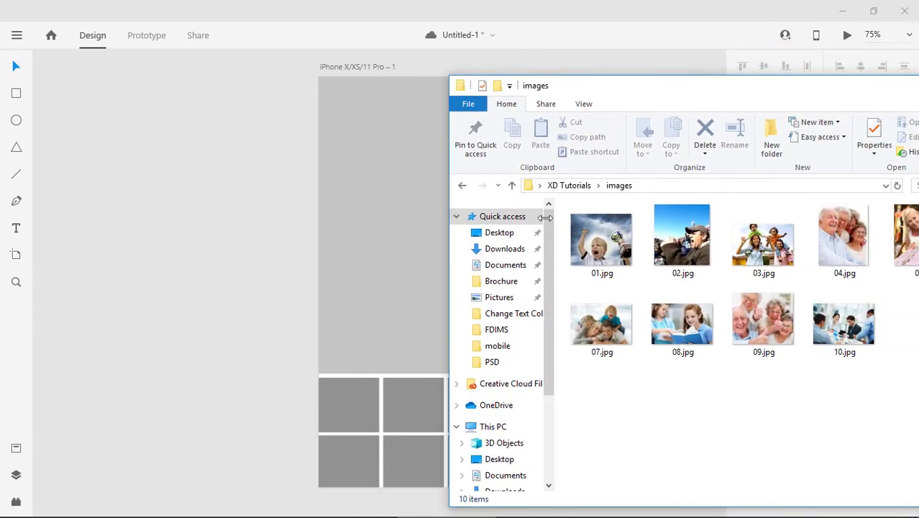
{"action": "left_click_drag", "start_coordinate": [545, 217], "coordinate": [702, 238]}
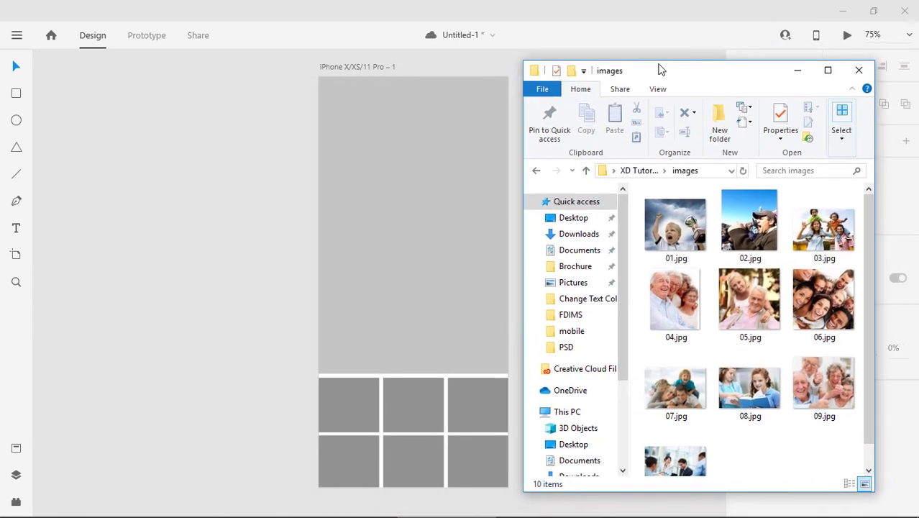
{"action": "left_click_drag", "start_coordinate": [706, 83], "coordinate": [667, 62]}
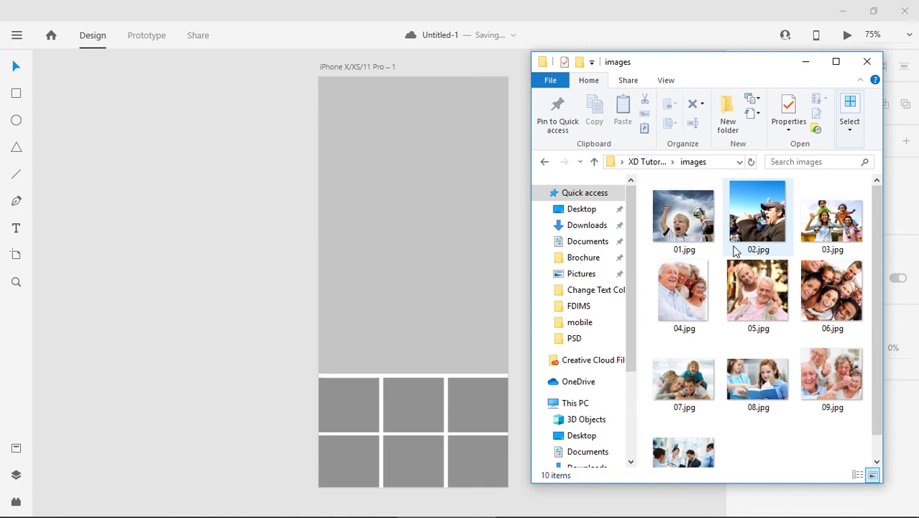
Fill the top rectangle with 01.jpg and the six grid cells with photos 02–07.jpg.
{"action": "left_click", "coordinate": [679, 219]}
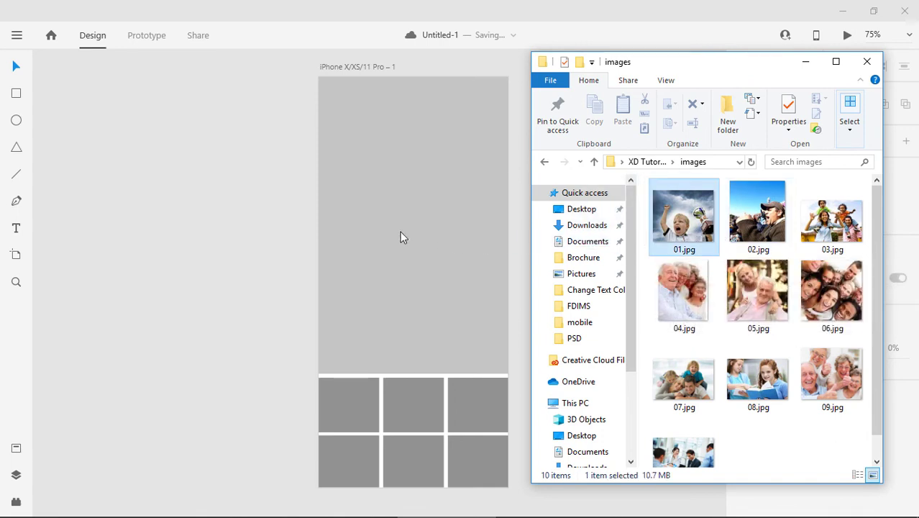
{"action": "left_click_drag", "start_coordinate": [423, 232], "coordinate": [422, 232]}
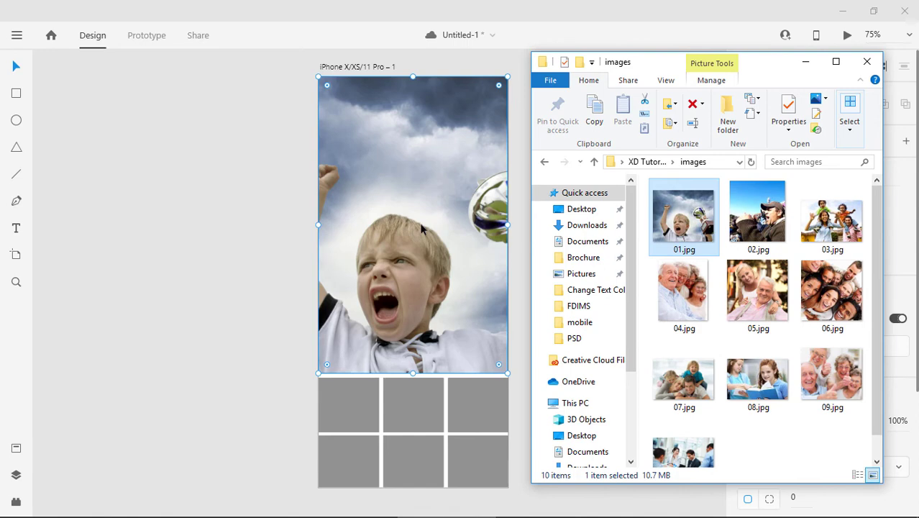
{"action": "left_click", "coordinate": [764, 217]}
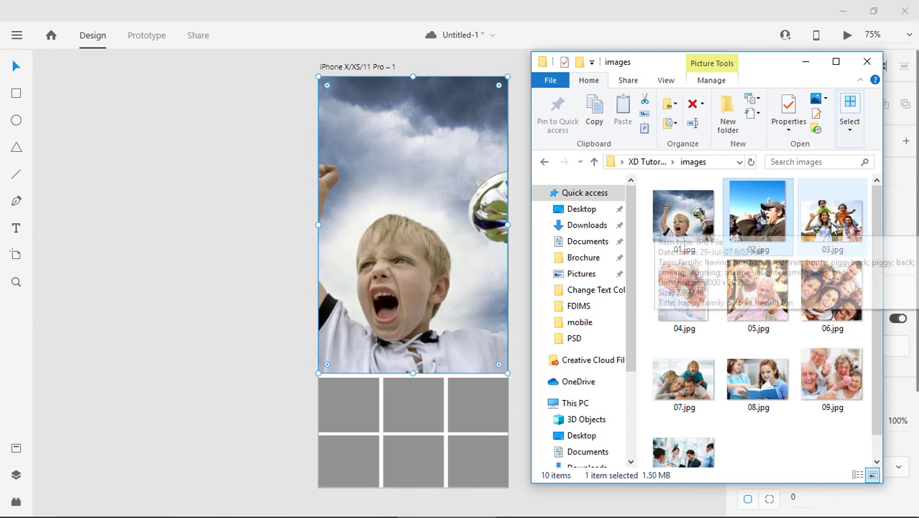
{"action": "left_click", "coordinate": [820, 228], "text": "ctrl"}
{"action": "left_click", "coordinate": [671, 291], "text": "ctrl"}
{"action": "left_click", "coordinate": [775, 286], "text": "ctrl"}
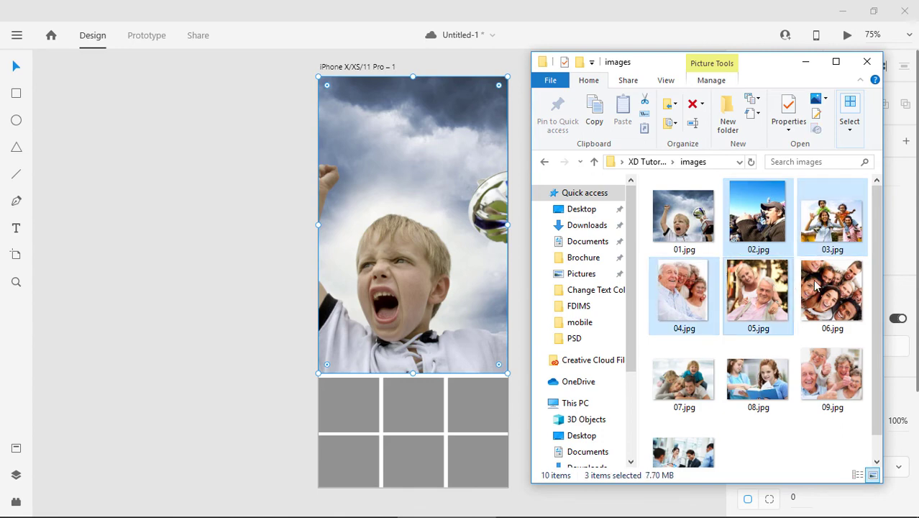
{"action": "left_click", "coordinate": [830, 295], "text": "ctrl"}
{"action": "left_click", "coordinate": [683, 378], "text": "ctrl"}
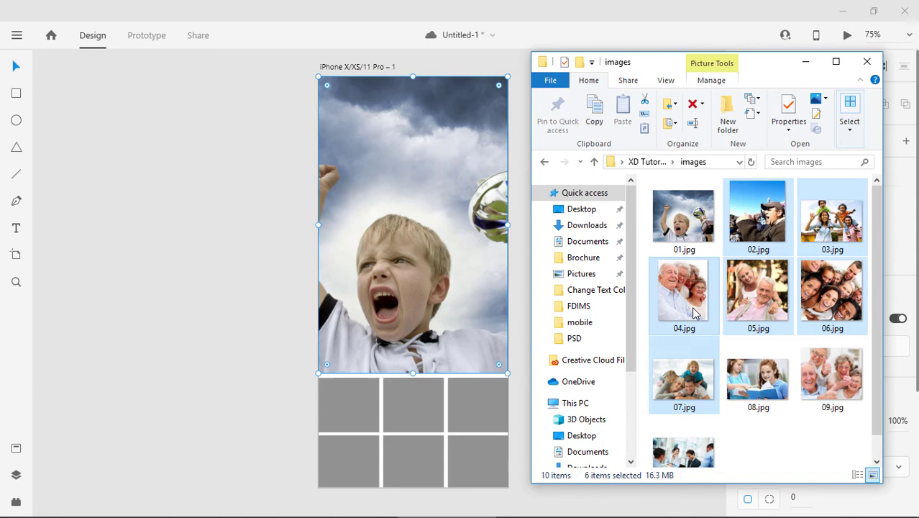
{"action": "left_click_drag", "start_coordinate": [705, 309], "coordinate": [354, 410]}
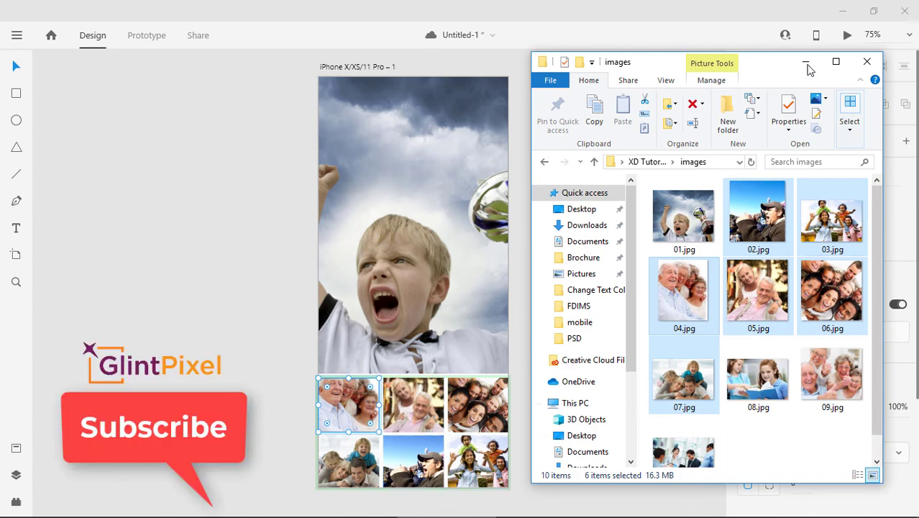
Shift the boy photo within its frame so the raised trophy is visible.
{"action": "left_click", "coordinate": [805, 62]}
{"action": "left_click", "coordinate": [604, 411]}
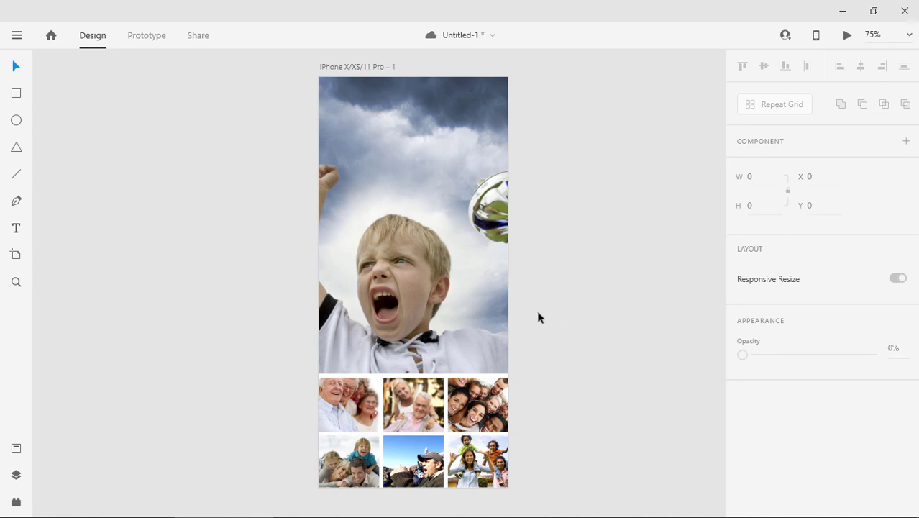
{"action": "left_click", "coordinate": [464, 253]}
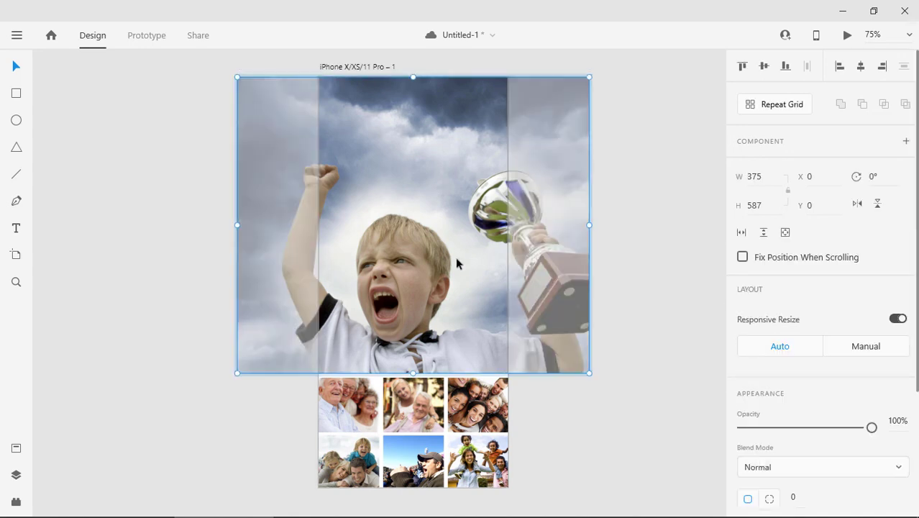
{"action": "mouse_move", "coordinate": [465, 257]}
{"action": "left_mouse_down"}
{"action": "mouse_move", "coordinate": [471, 265]}
{"action": "mouse_move", "coordinate": [447, 283]}
{"action": "mouse_move", "coordinate": [414, 293]}
{"action": "left_mouse_up"}
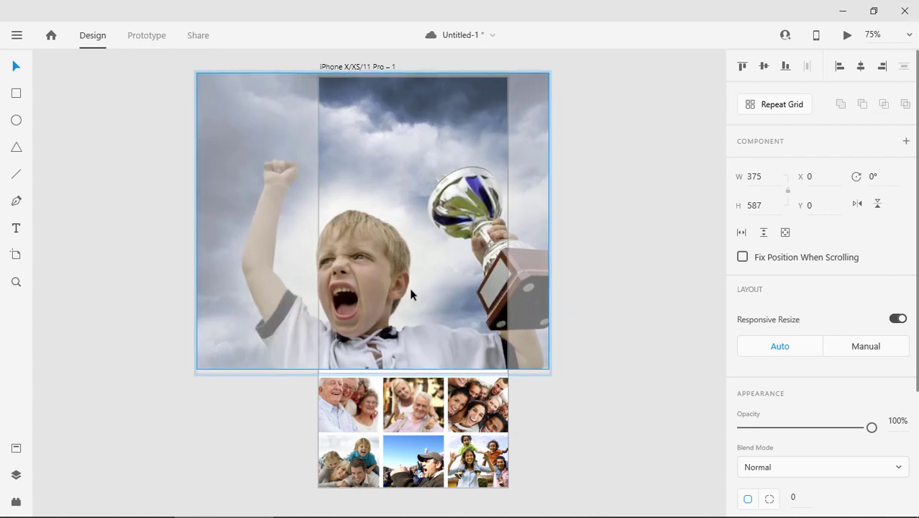
{"action": "left_click", "coordinate": [678, 356]}
{"action": "key", "text": "ctrl+z"}
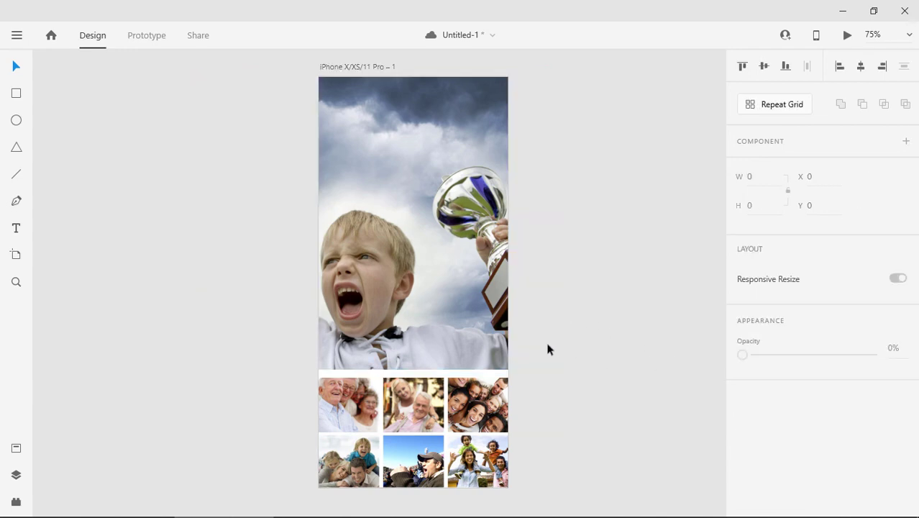